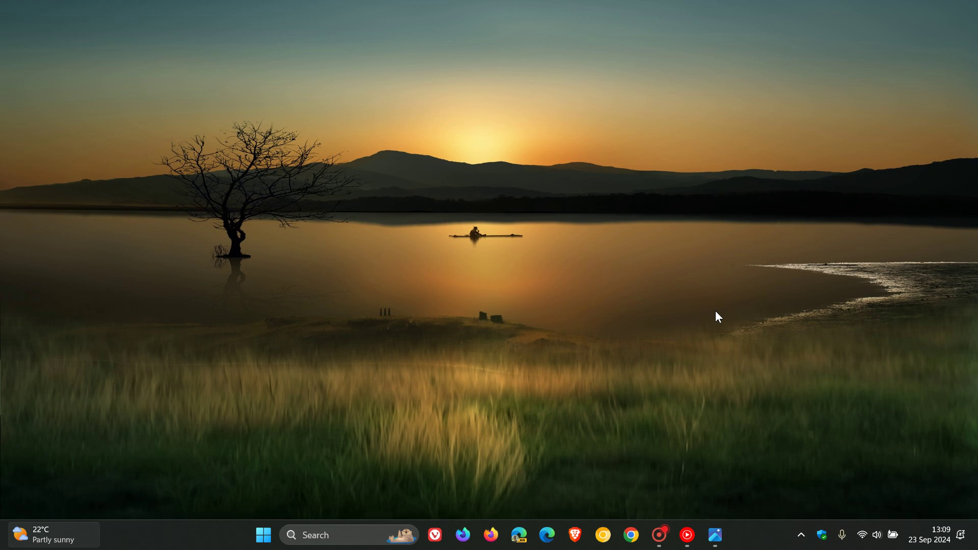
Take a Full screen snip with Win+Shift+S and dismiss the 'Screenshot copied' notice.
key("super+shift+s")
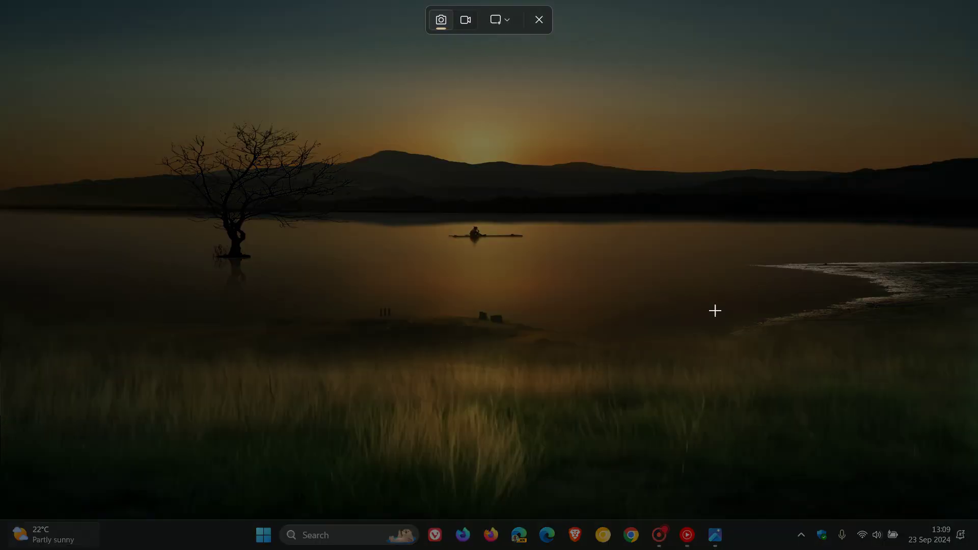
left_click(500, 17)
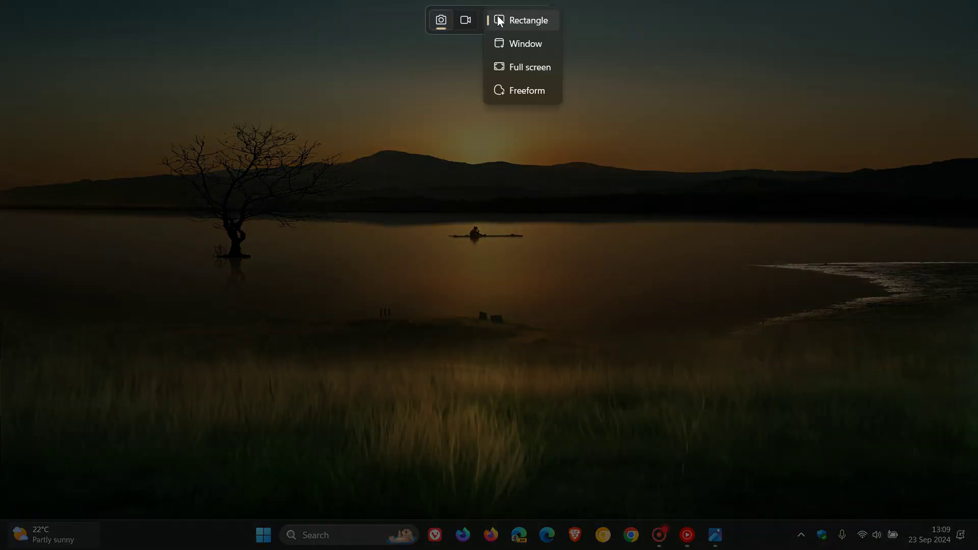
left_click(513, 69)
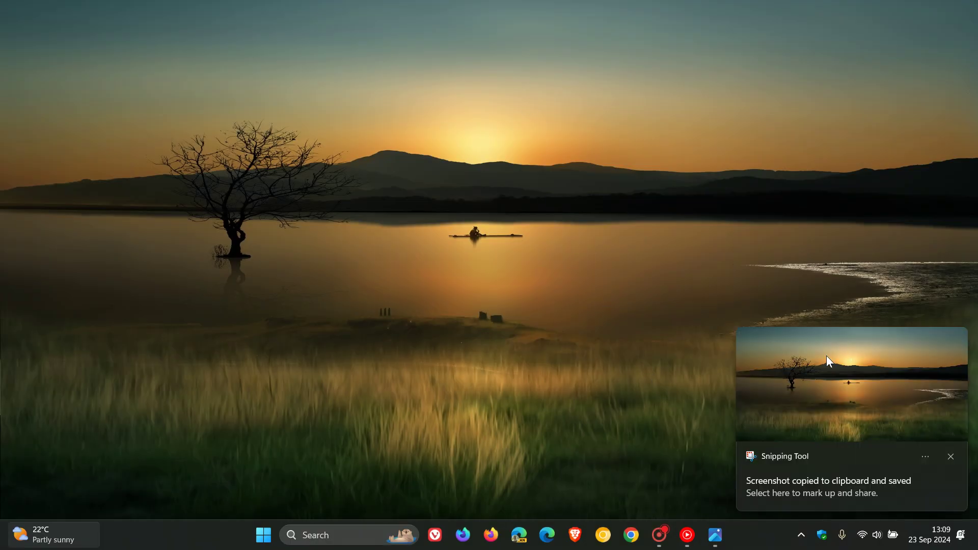
left_click(951, 456)
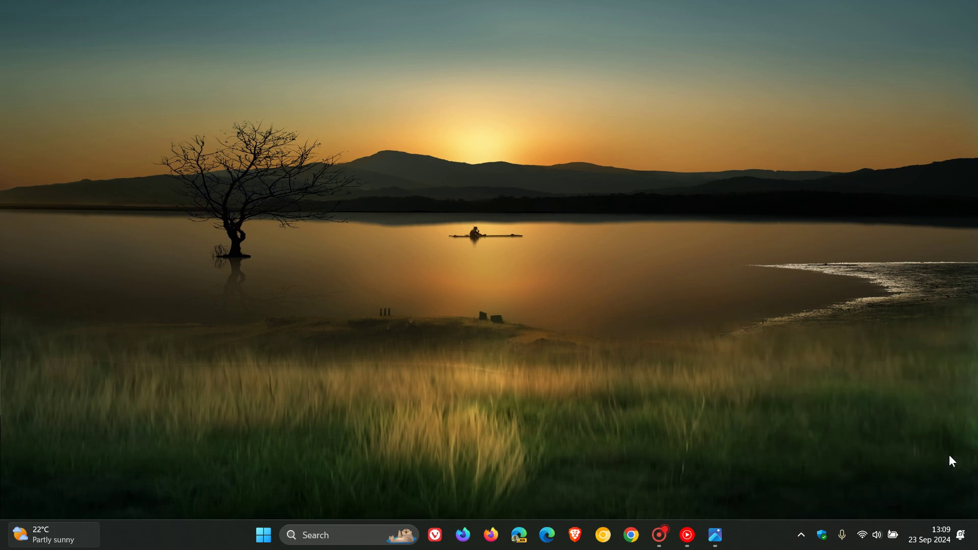
Locate the new screenshot in File Explorer's Pictures > Screenshots folder, then minimize the window.
left_click(264, 535)
left_click(595, 491)
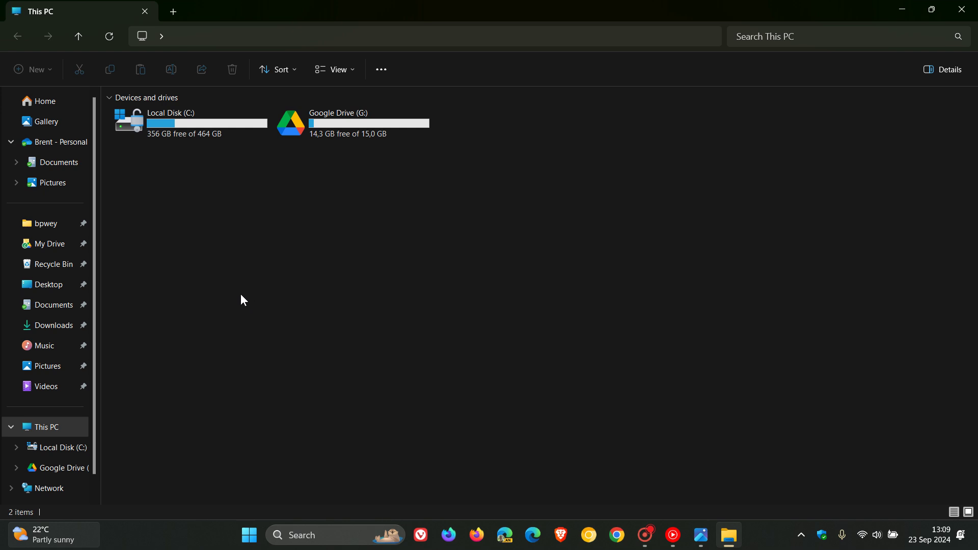
left_click(49, 369)
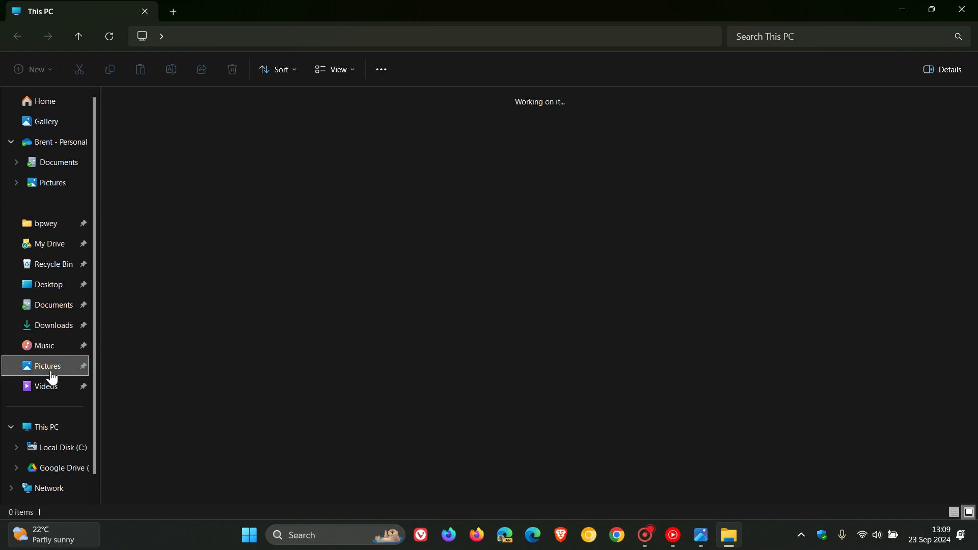
double_click(215, 129)
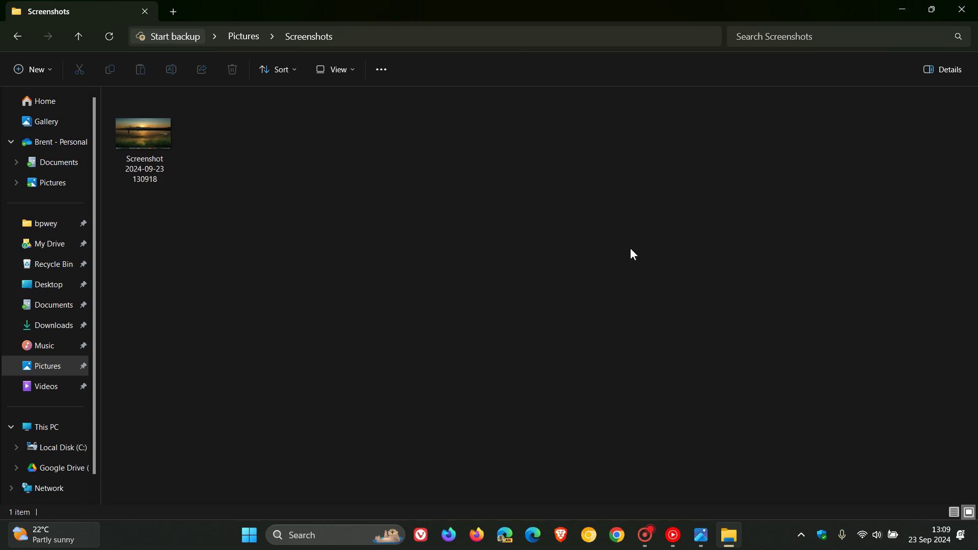
left_click(899, 9)
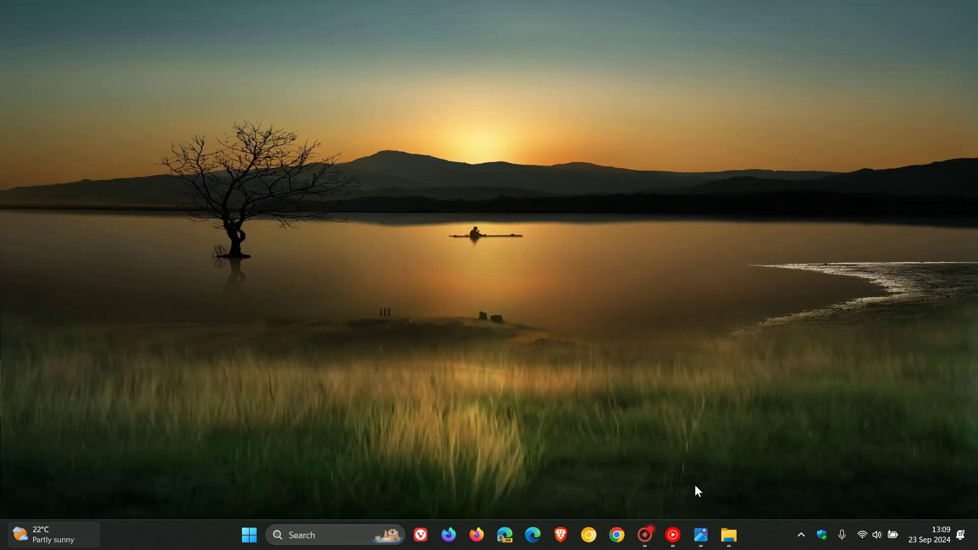
left_click(700, 535)
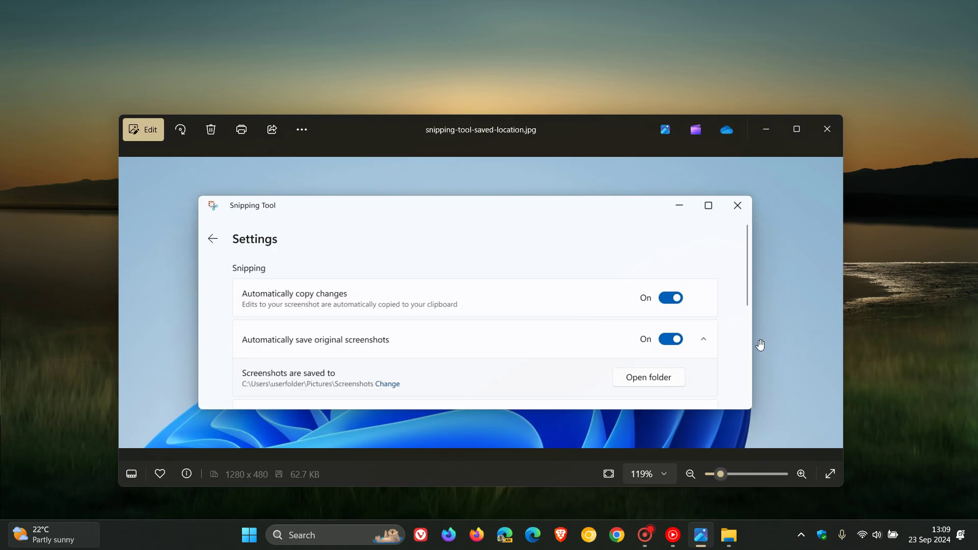
left_click(830, 473)
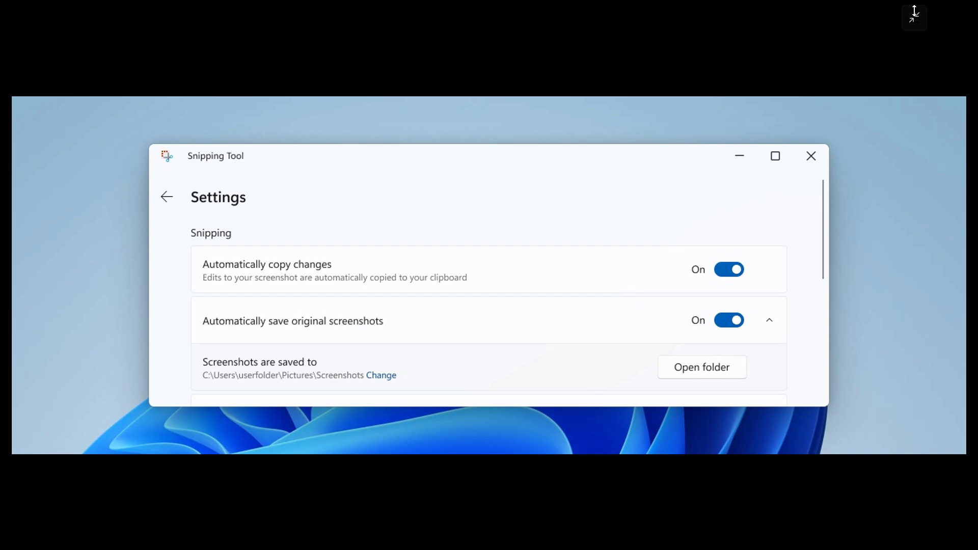
left_click(914, 15)
Minimize Photos and restore the Screenshots folder showing the 1920 x 1080 PNG.
left_click(766, 128)
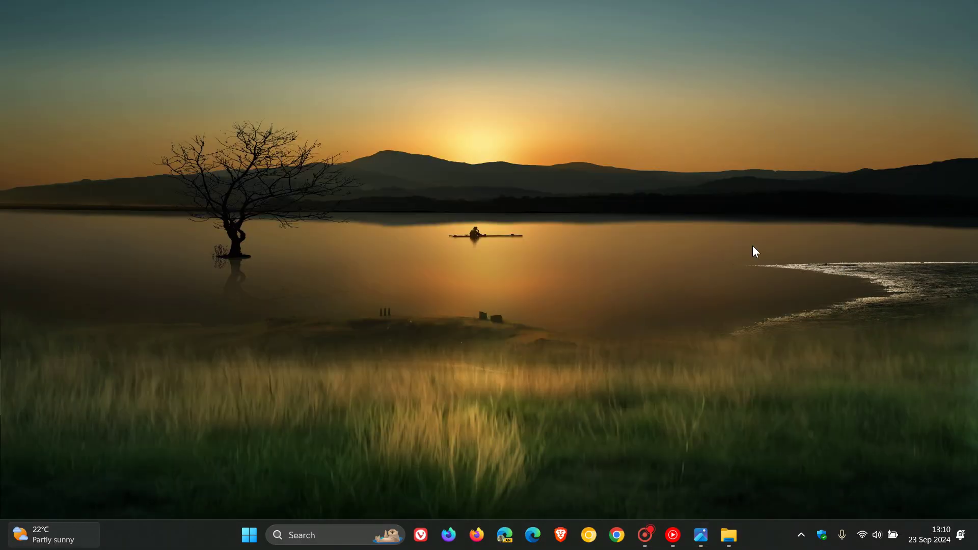
left_click(728, 538)
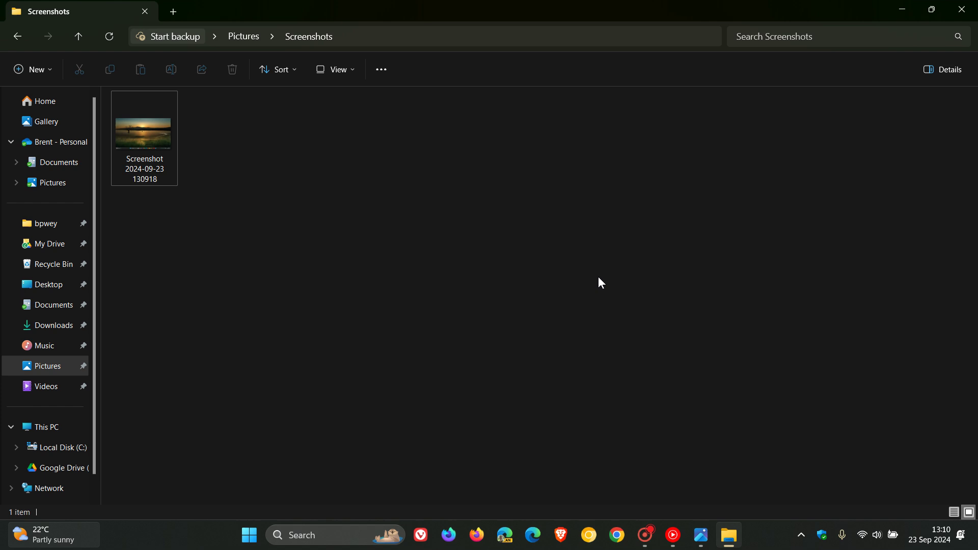
View the save-location image full screen, exit, then minimize Photos and File Explorer.
left_click(700, 535)
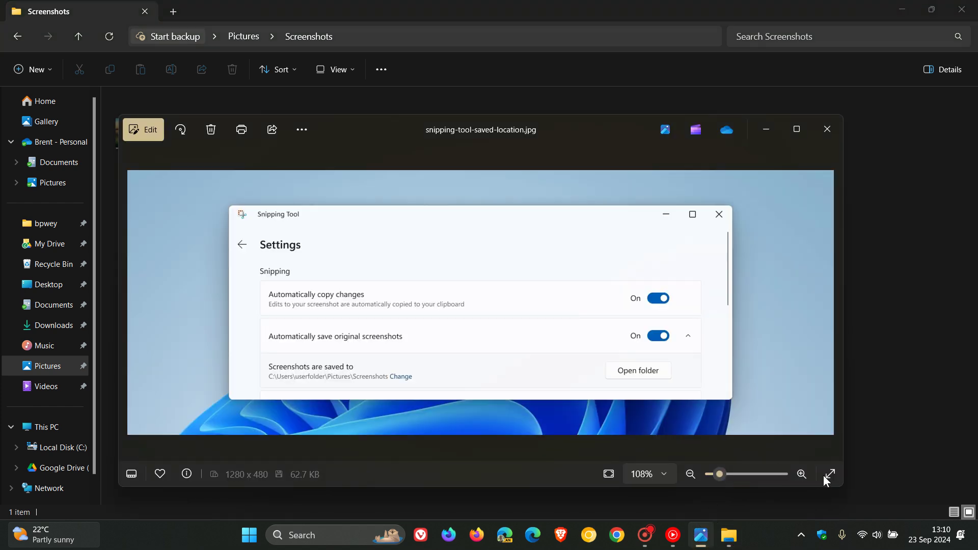
left_click(822, 476)
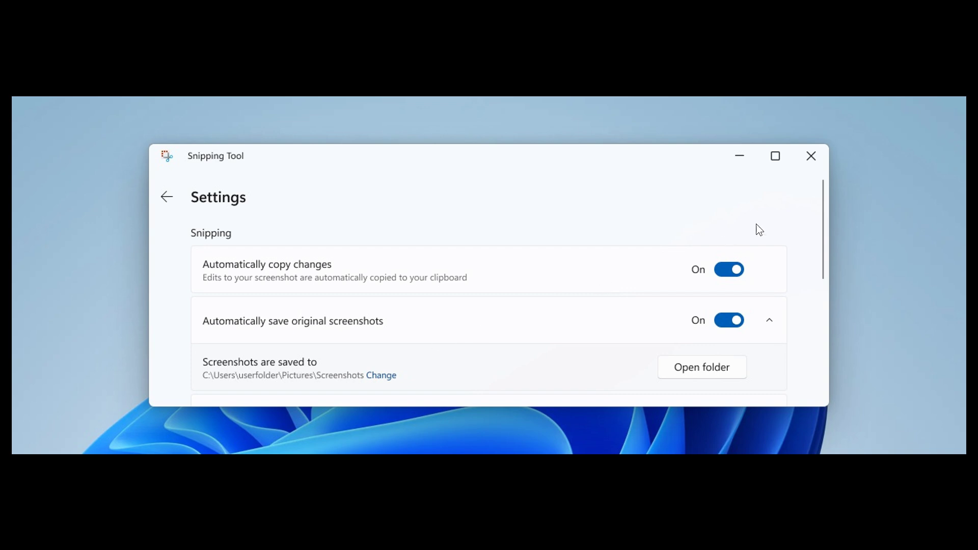
mouse_move(936, 4)
left_click(914, 19)
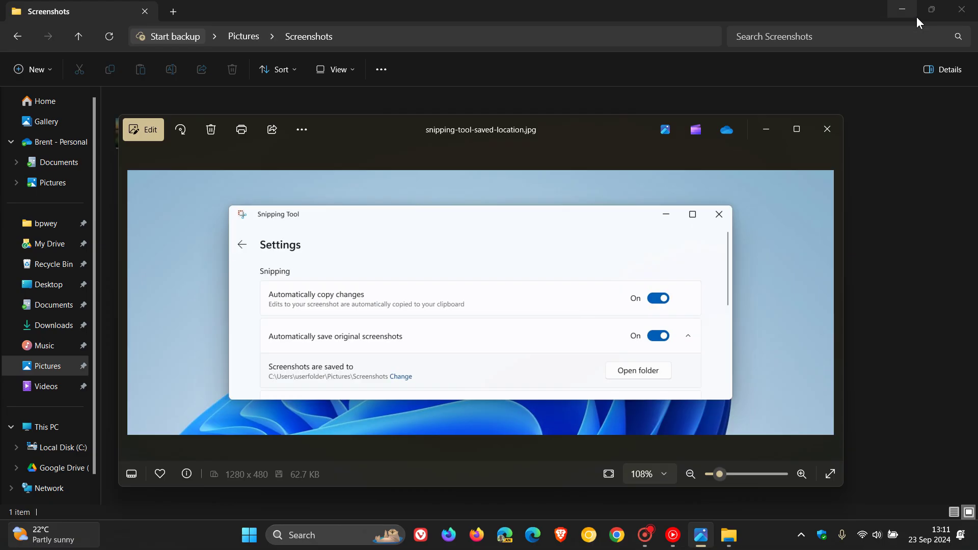
left_click(765, 128)
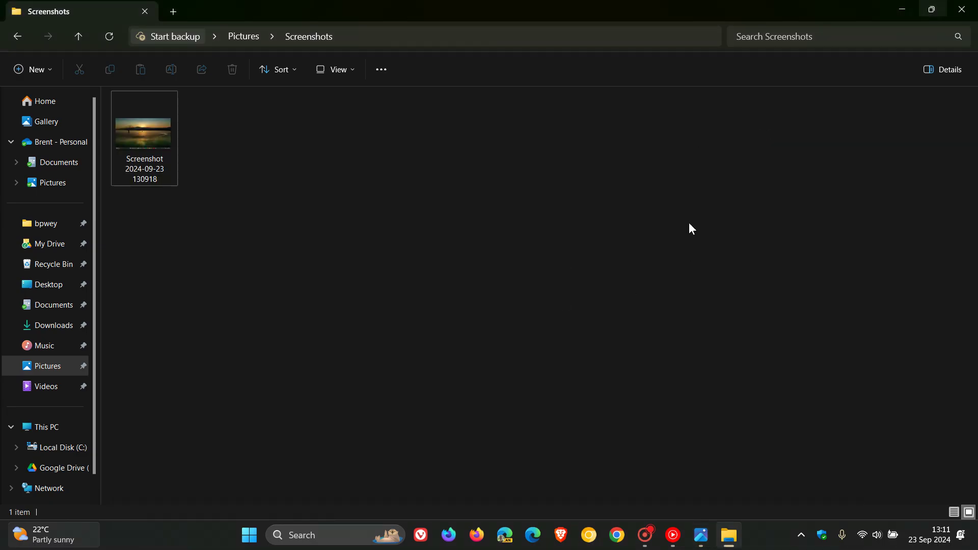
left_click(903, 11)
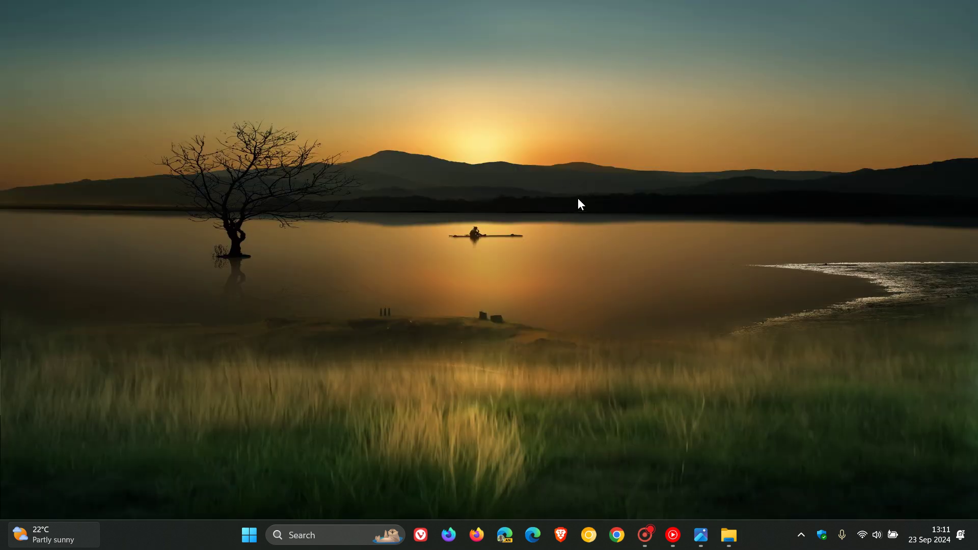